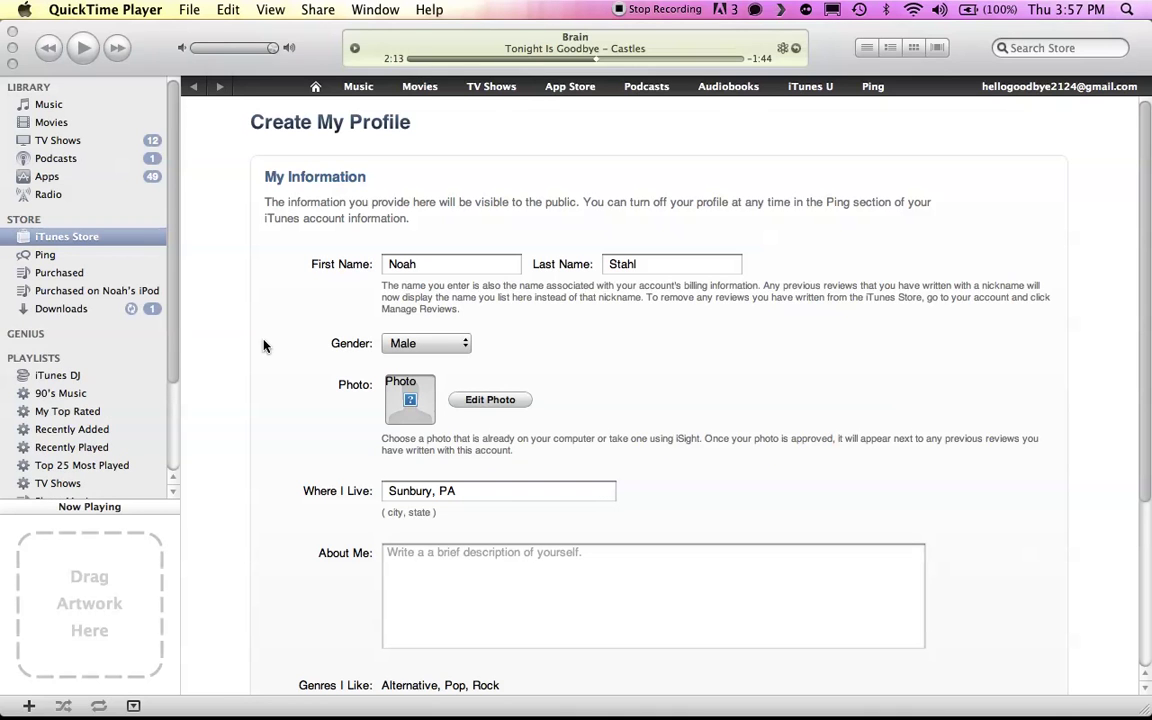
- Set the profile photo to the current image under Recent Pictures
click(263, 345)
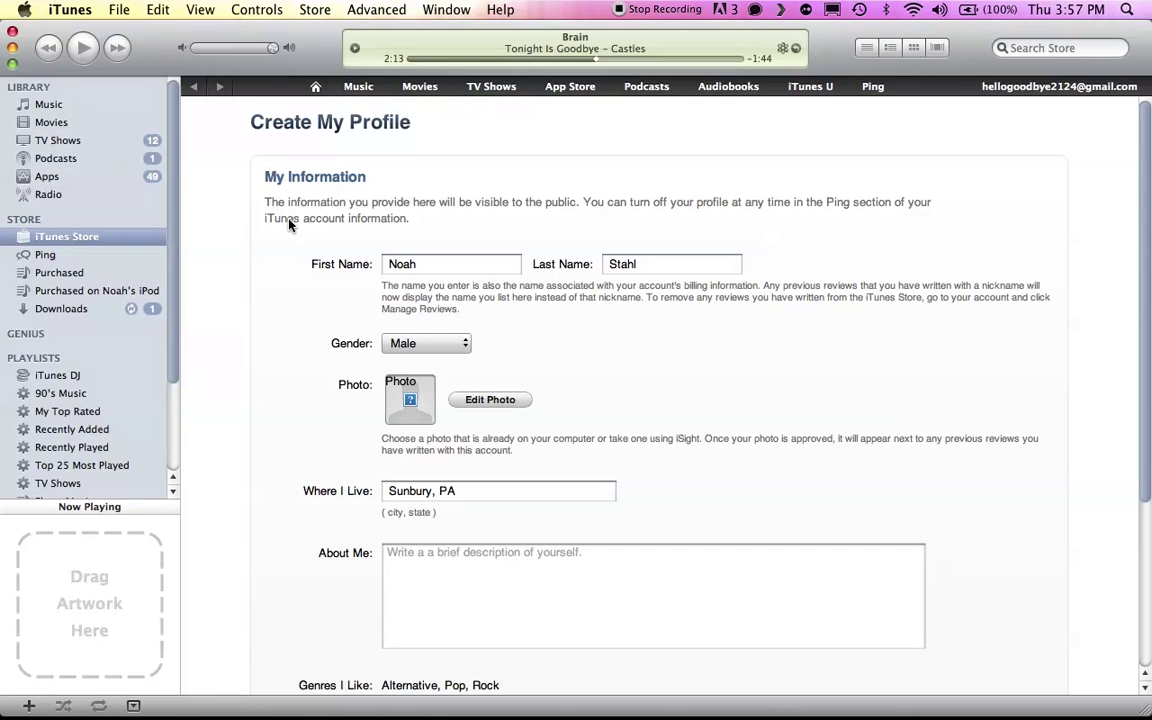
scroll(289, 222, down, 5)
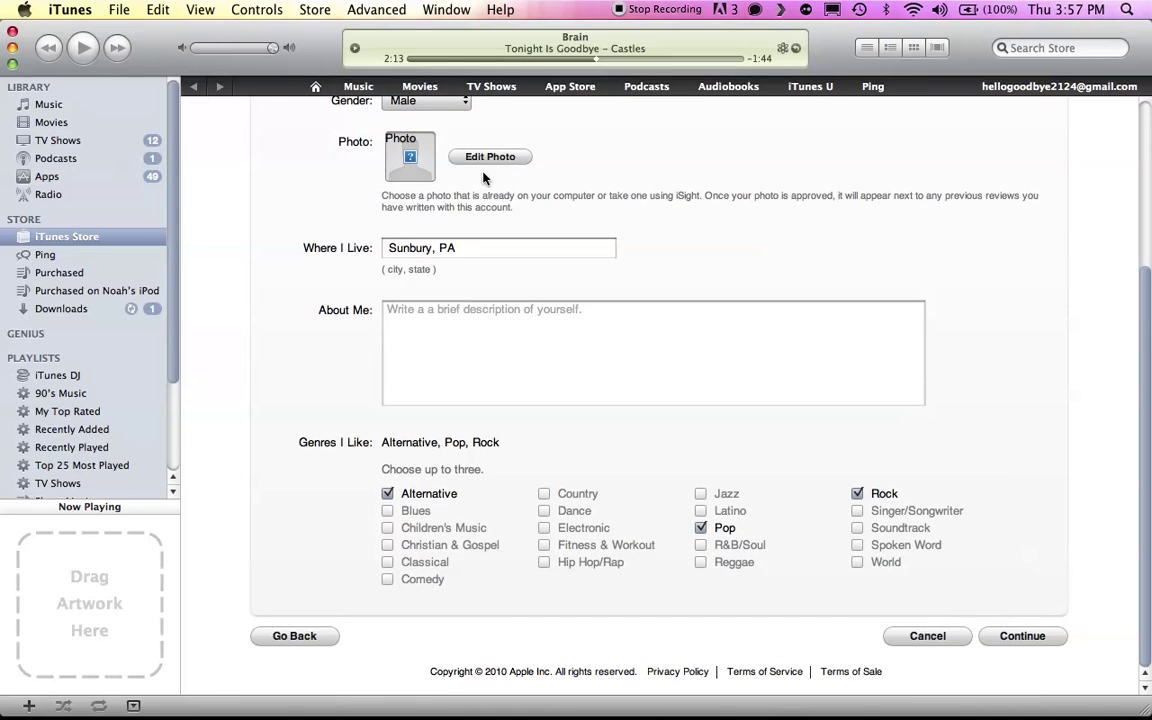
click(489, 160)
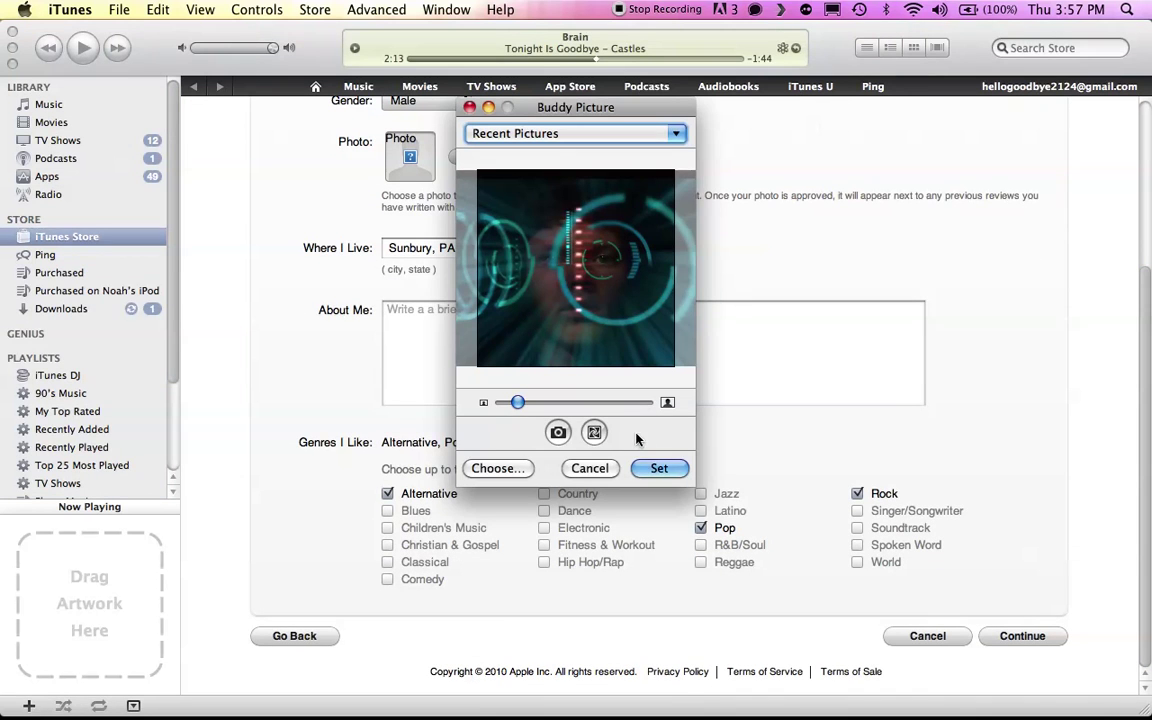
click(657, 468)
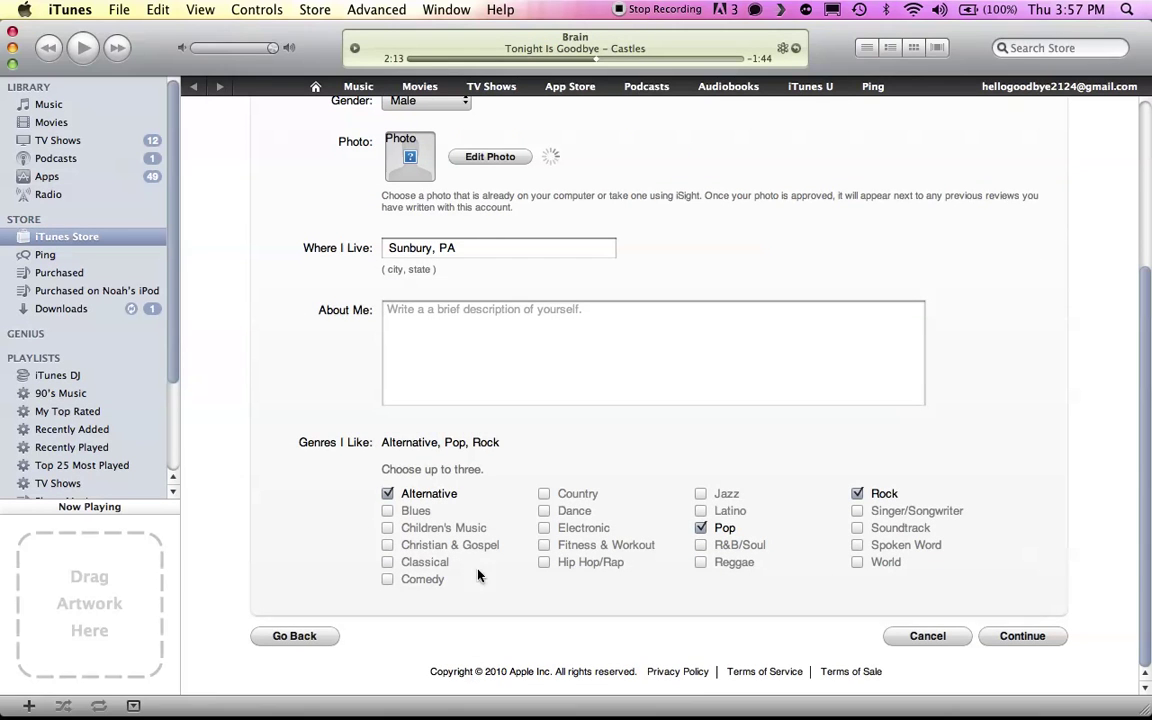
- Finish creating the profile, keeping automatic display of liked music and allowing people to follow without approval
click(1024, 636)
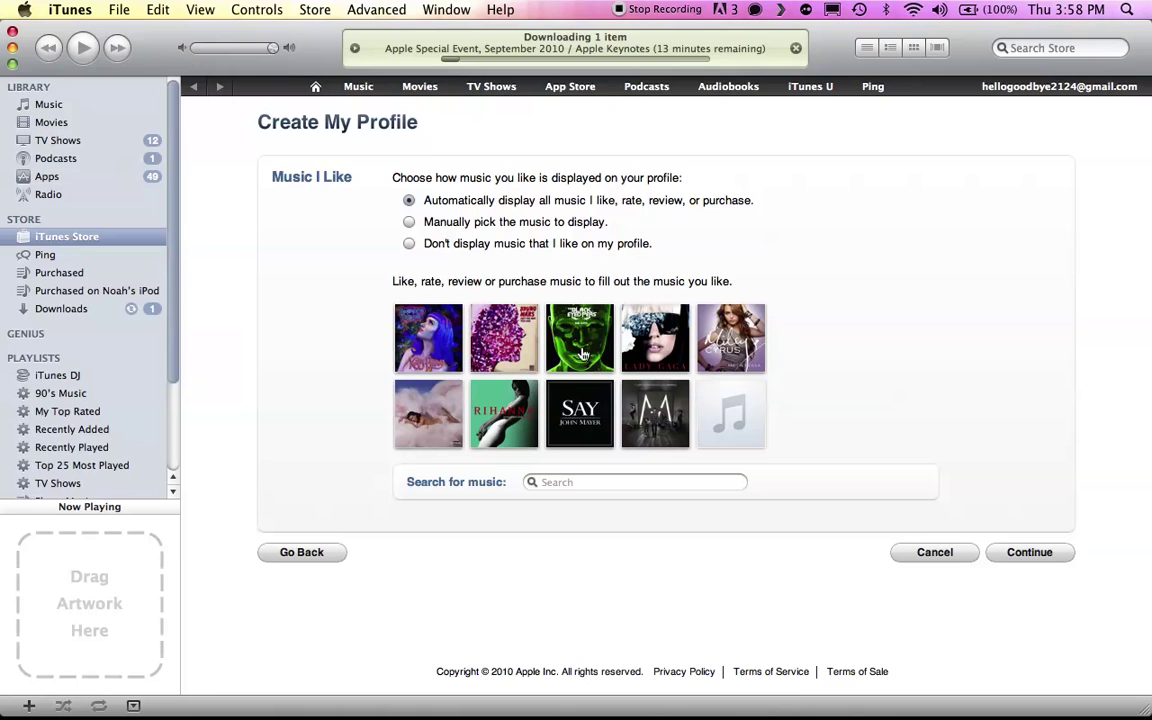
click(1029, 551)
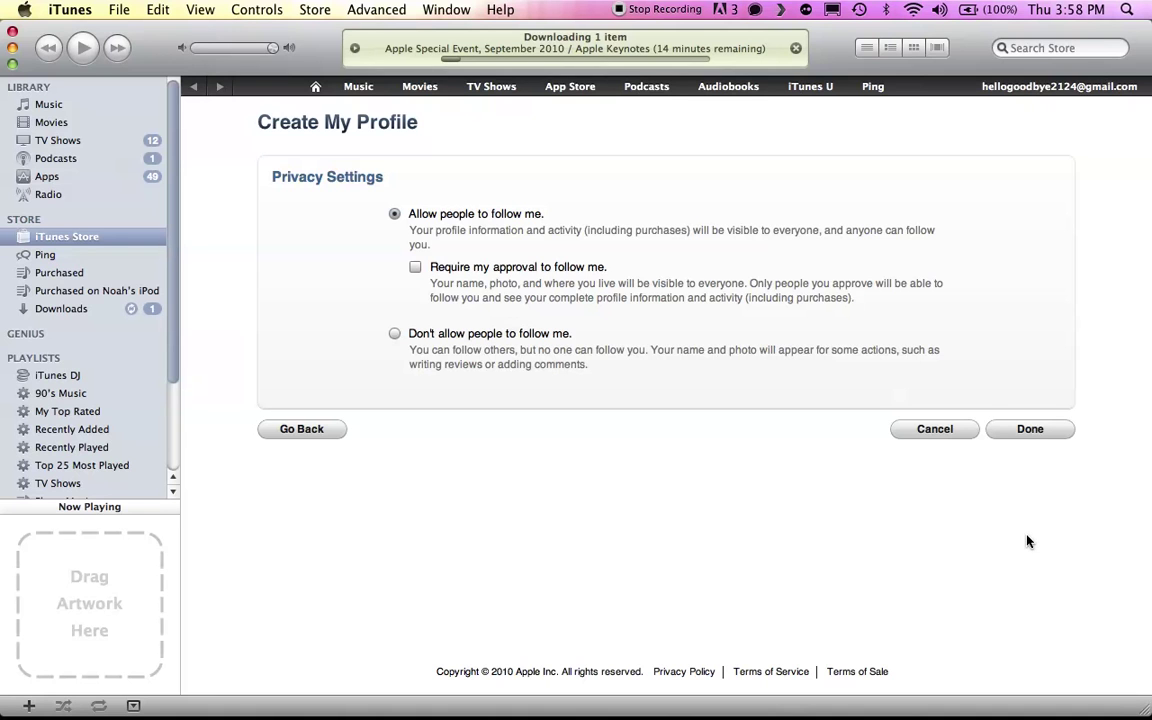
click(1022, 431)
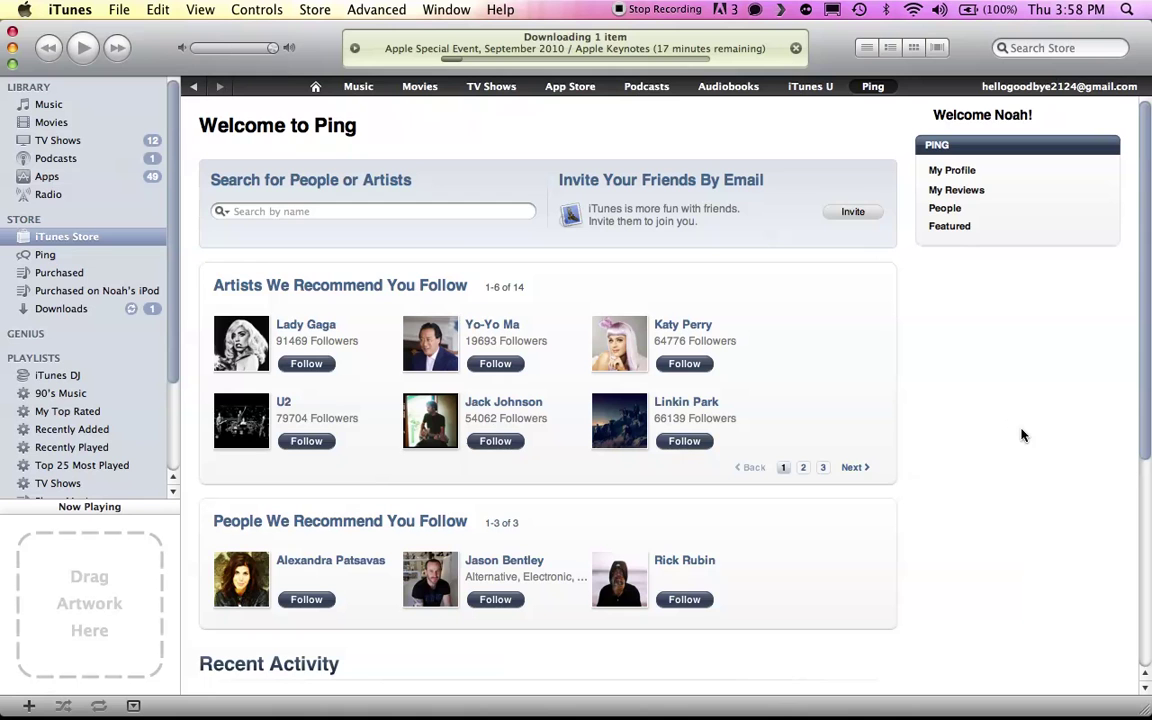
- Look through the songs in the Music library
click(66, 102)
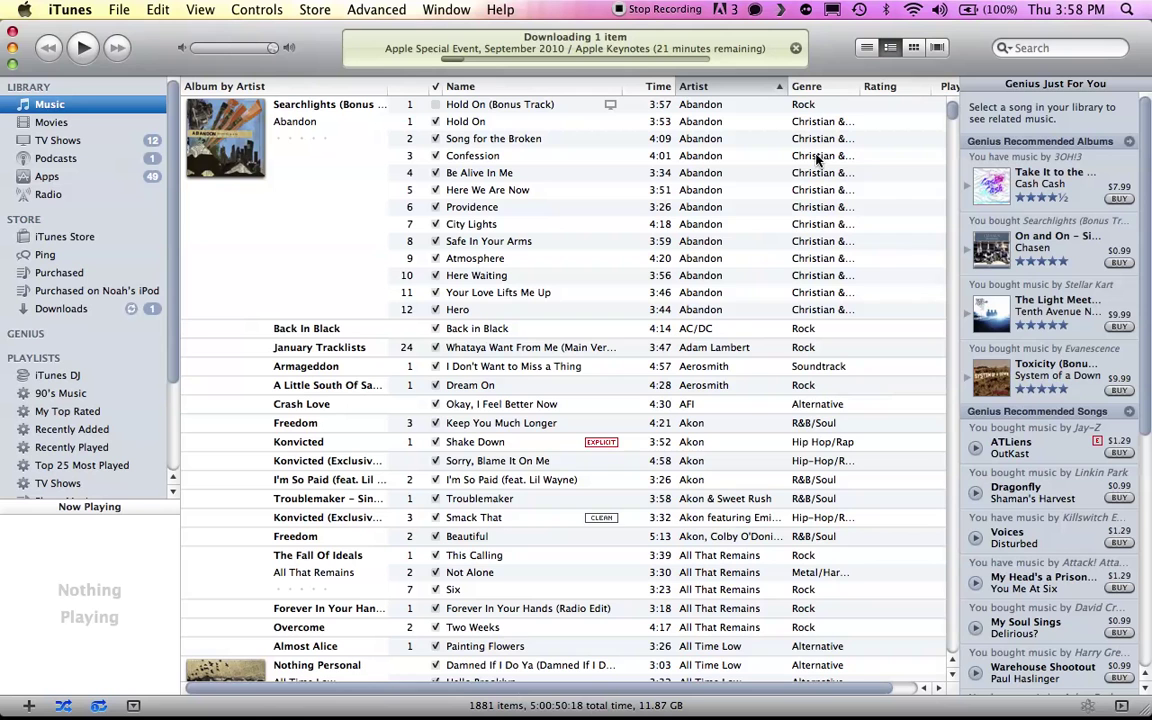
scroll(818, 160, down, 1)
scroll(818, 160, down, 8)
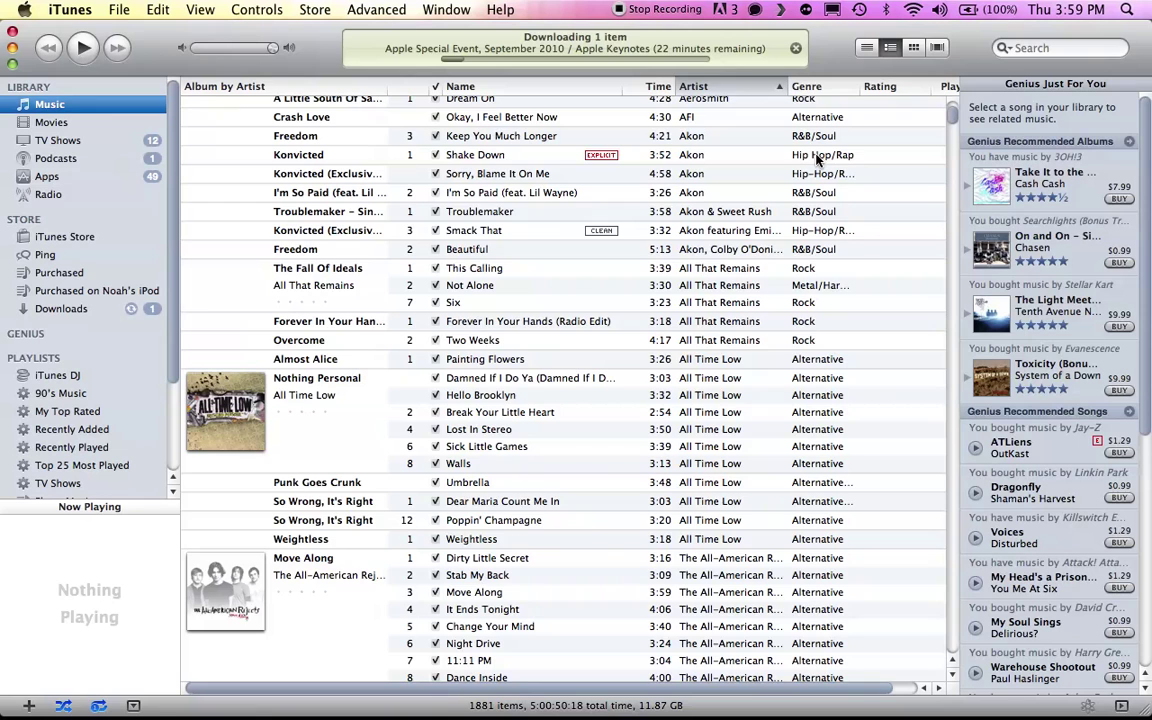
scroll(818, 160, down, 12)
scroll(818, 160, down, 6)
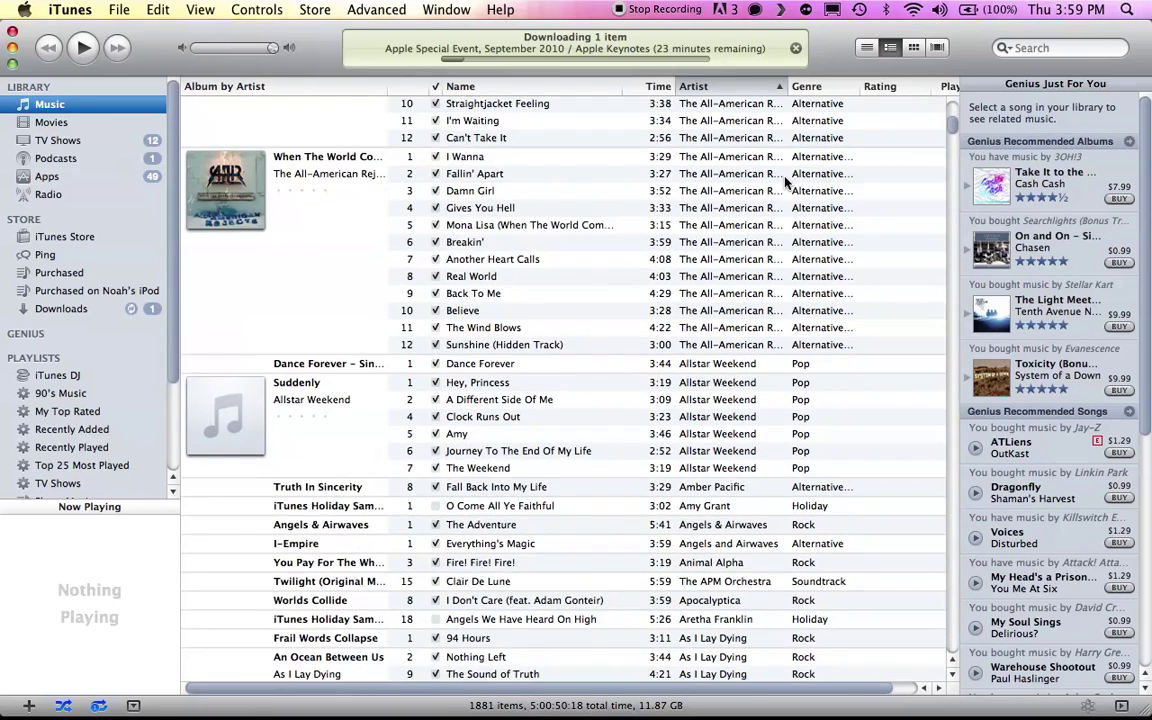
scroll(785, 178, up, 10)
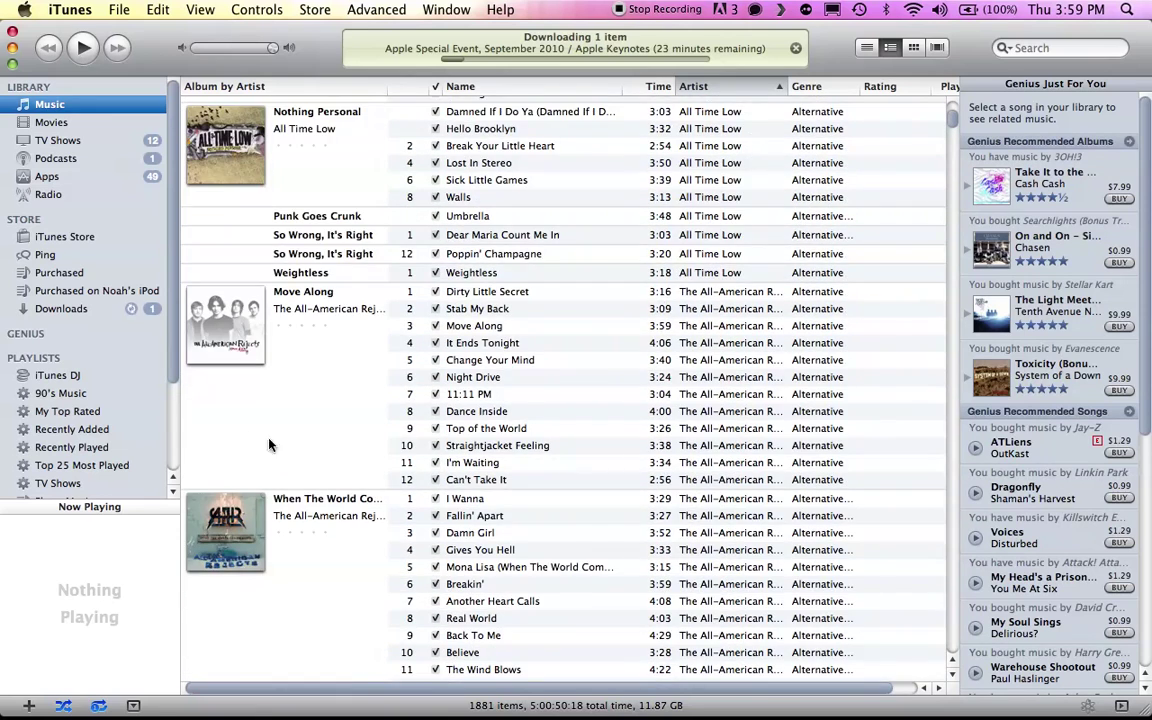
- View the Movies, TV Shows, Podcasts and Apps libraries in turn
click(60, 123)
click(66, 140)
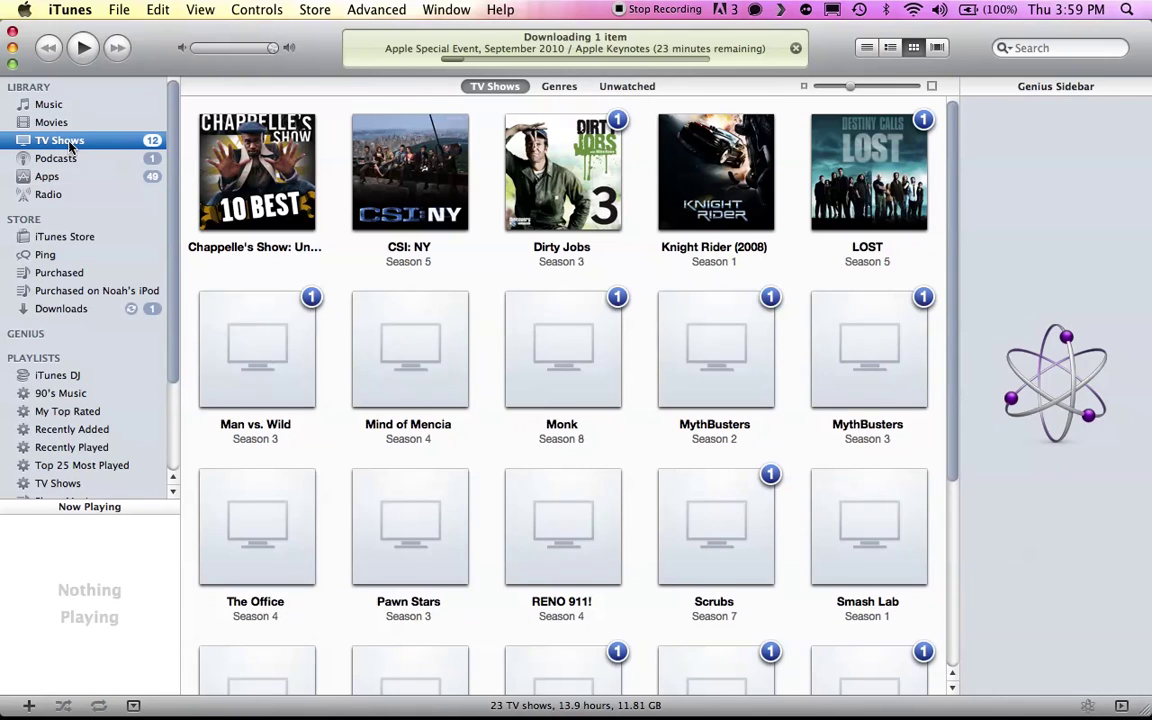
click(77, 160)
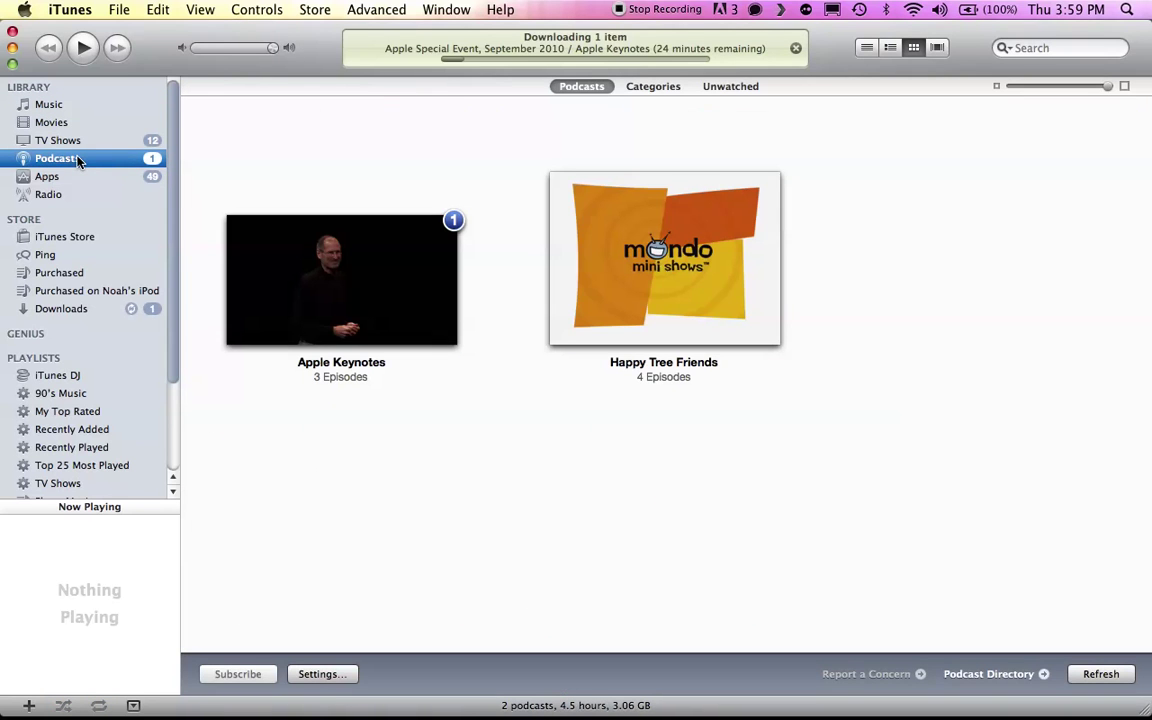
click(86, 180)
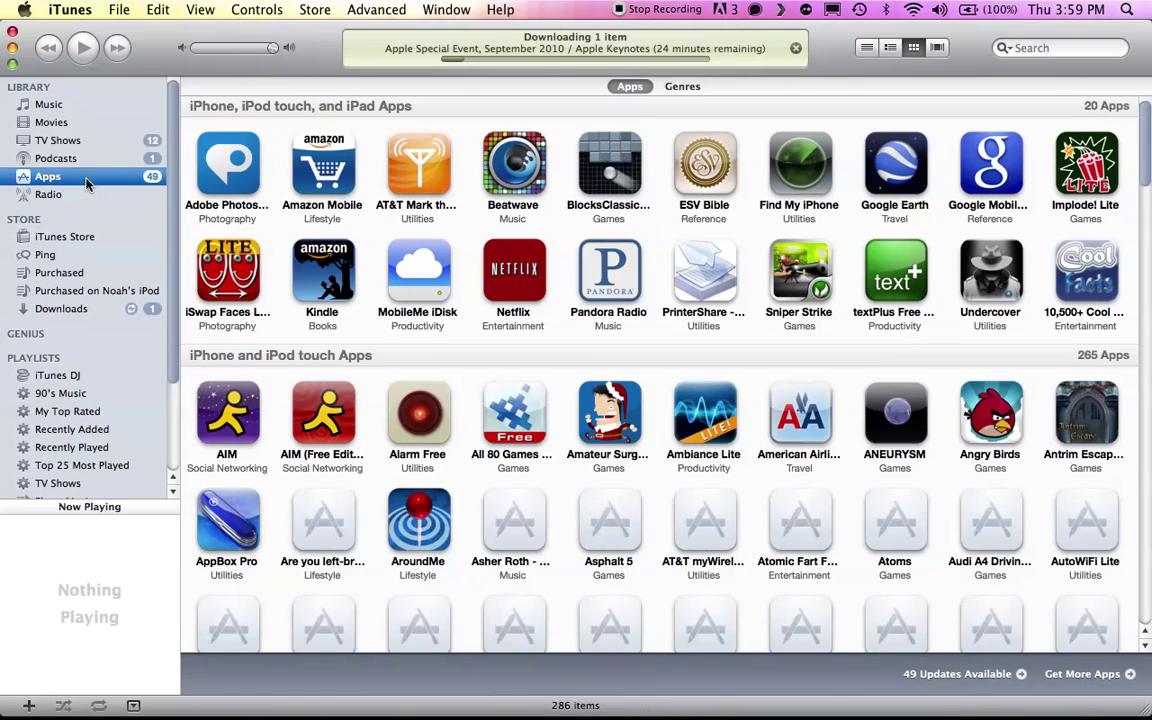
- Go through the iTunes Store to Ping and follow the recommended artists Lady Gaga, Katy Perry, Linkin Park and U2
click(71, 237)
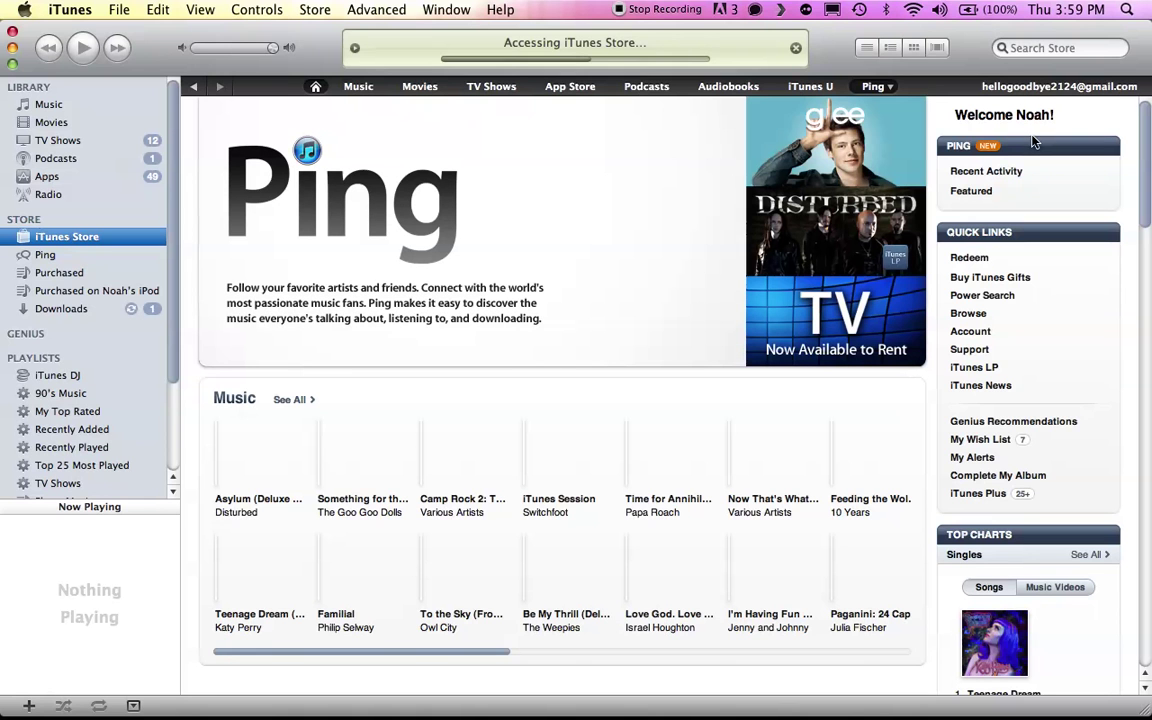
click(916, 113)
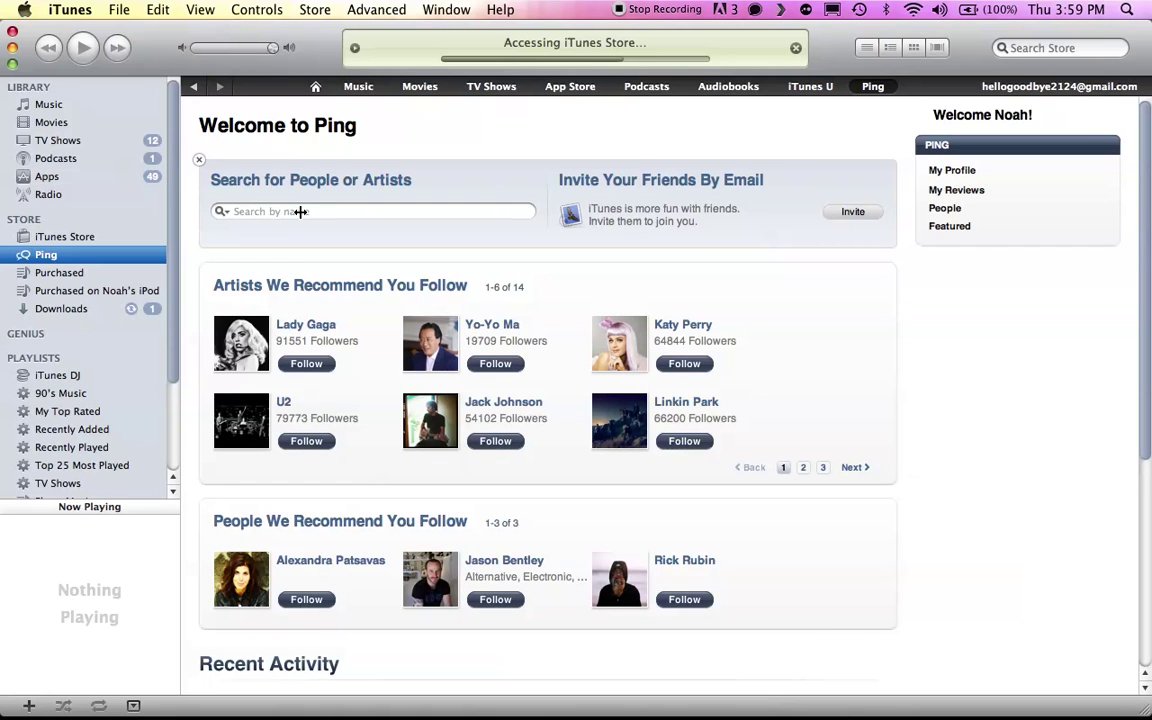
click(306, 364)
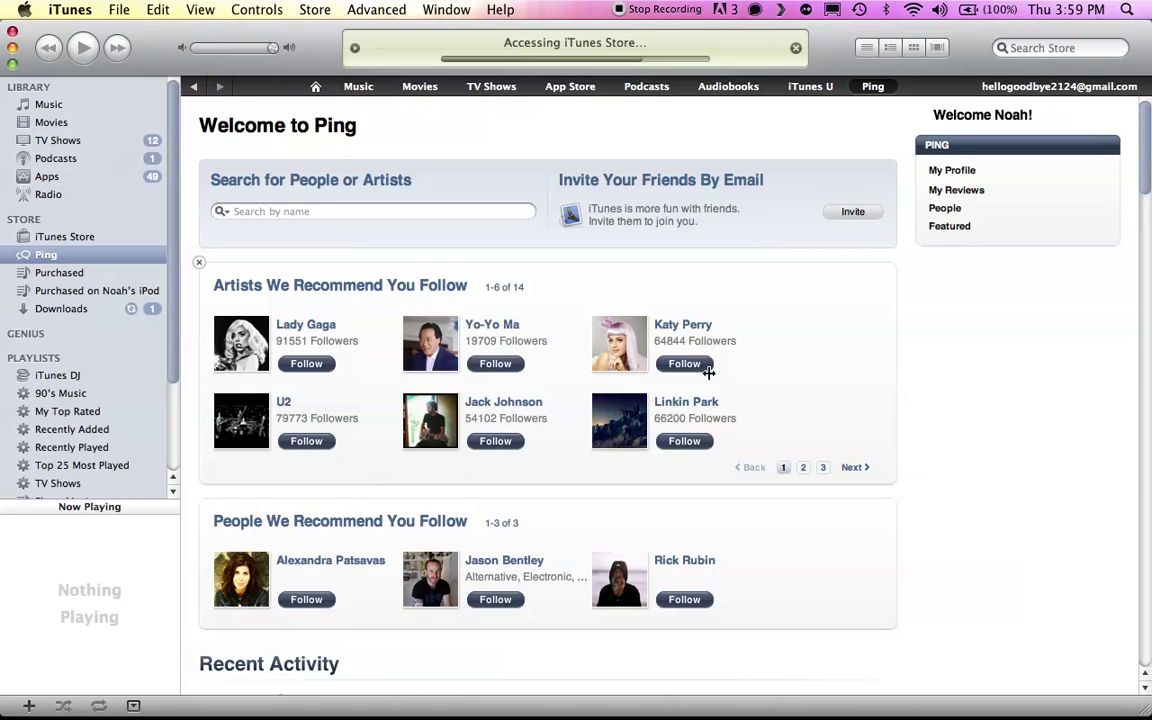
click(692, 366)
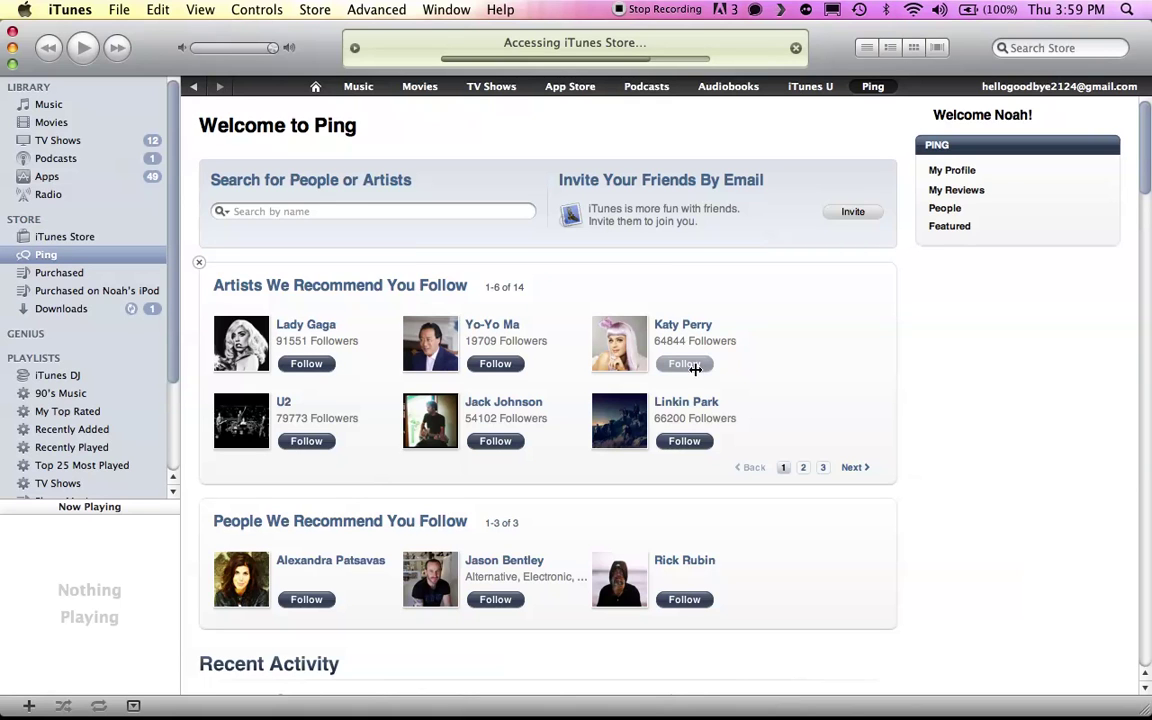
click(684, 441)
click(314, 445)
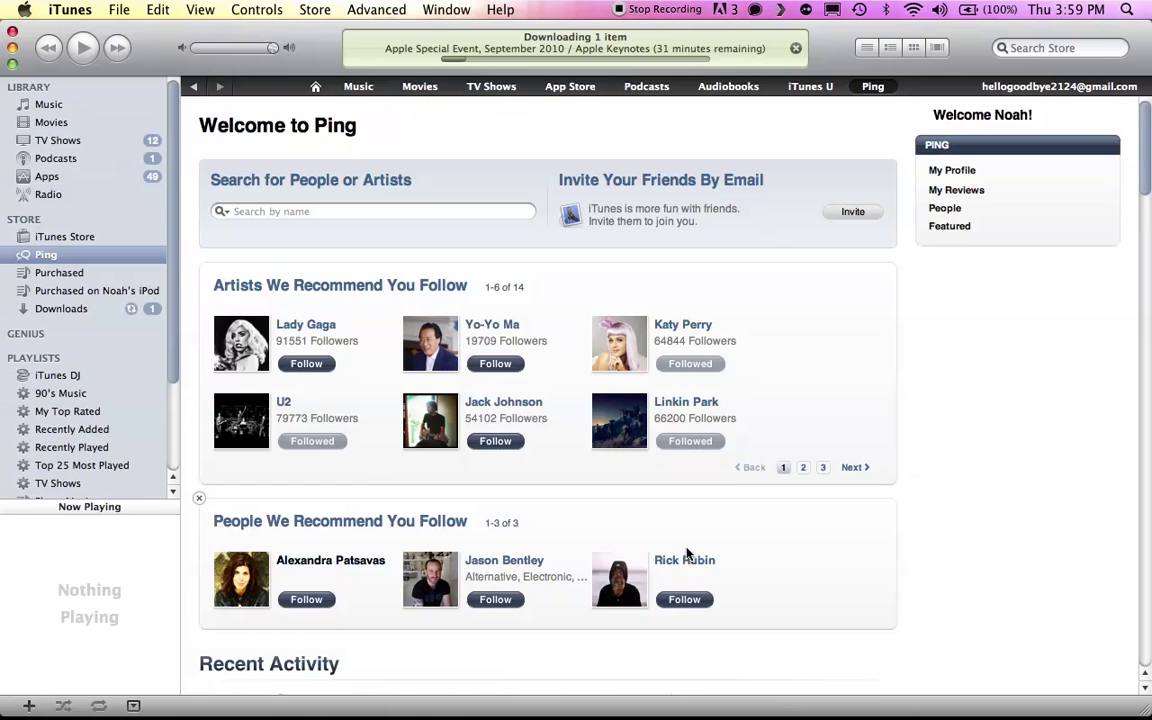
- Look through the artists' posts and comments in Ping's Recent Activity feed
scroll(686, 553, down, 5)
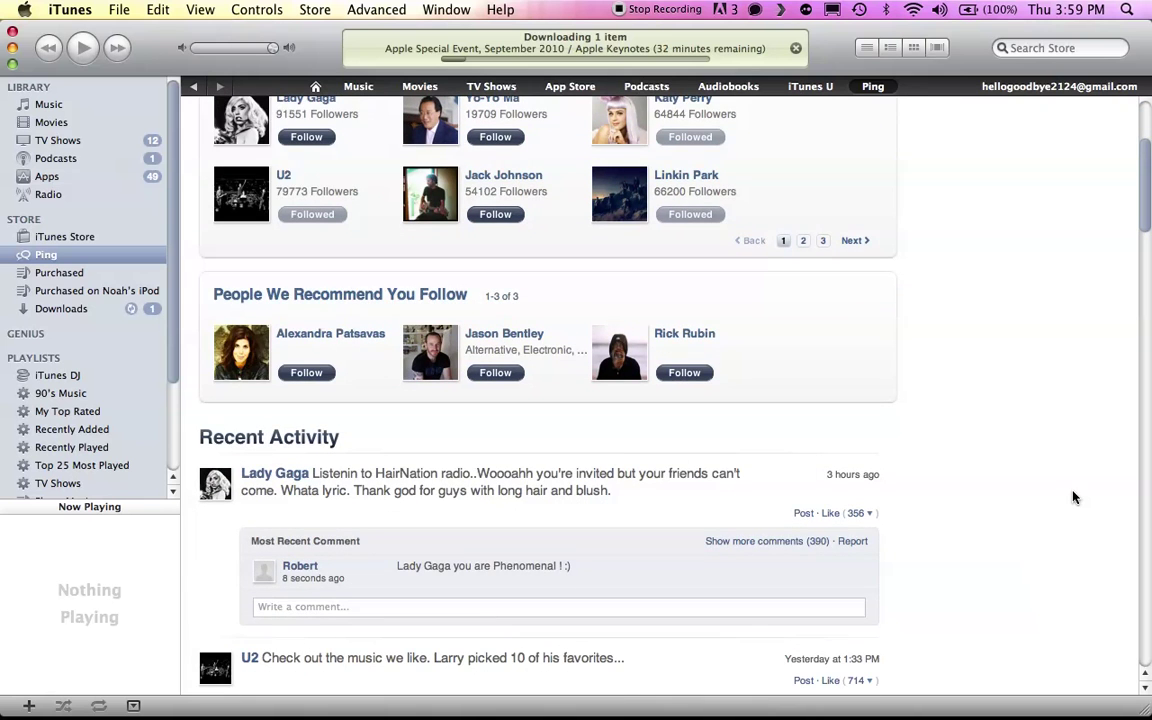
scroll(1073, 497, down, 15)
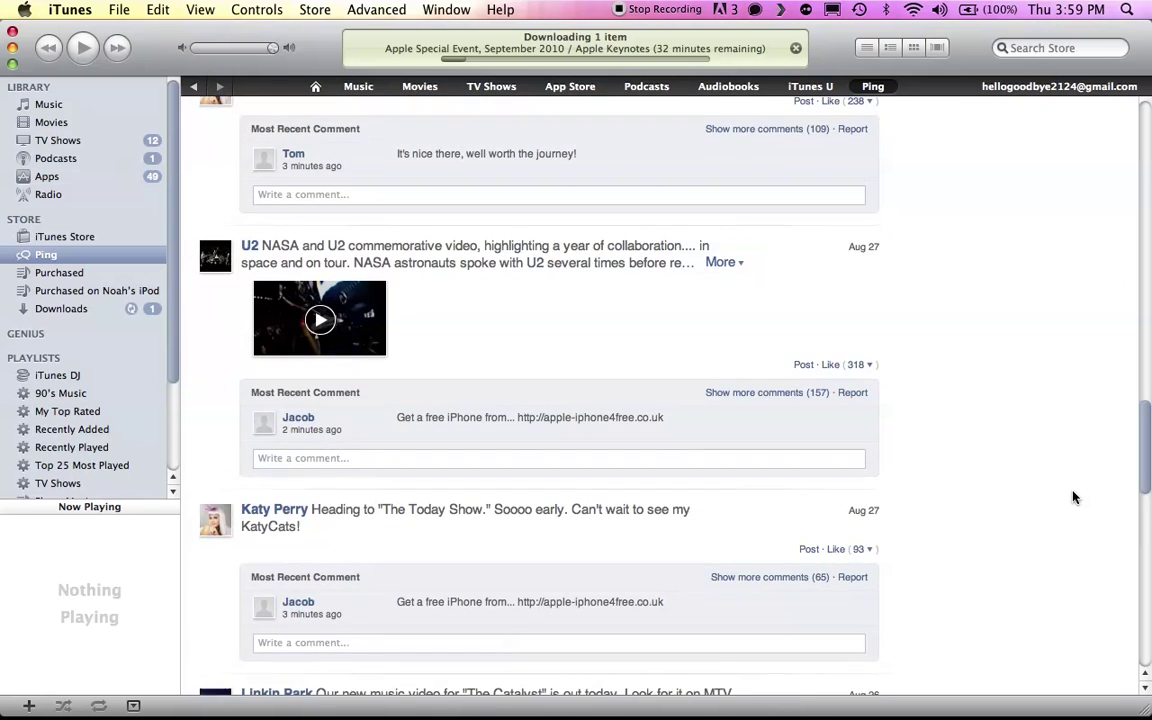
scroll(1073, 497, down, 5)
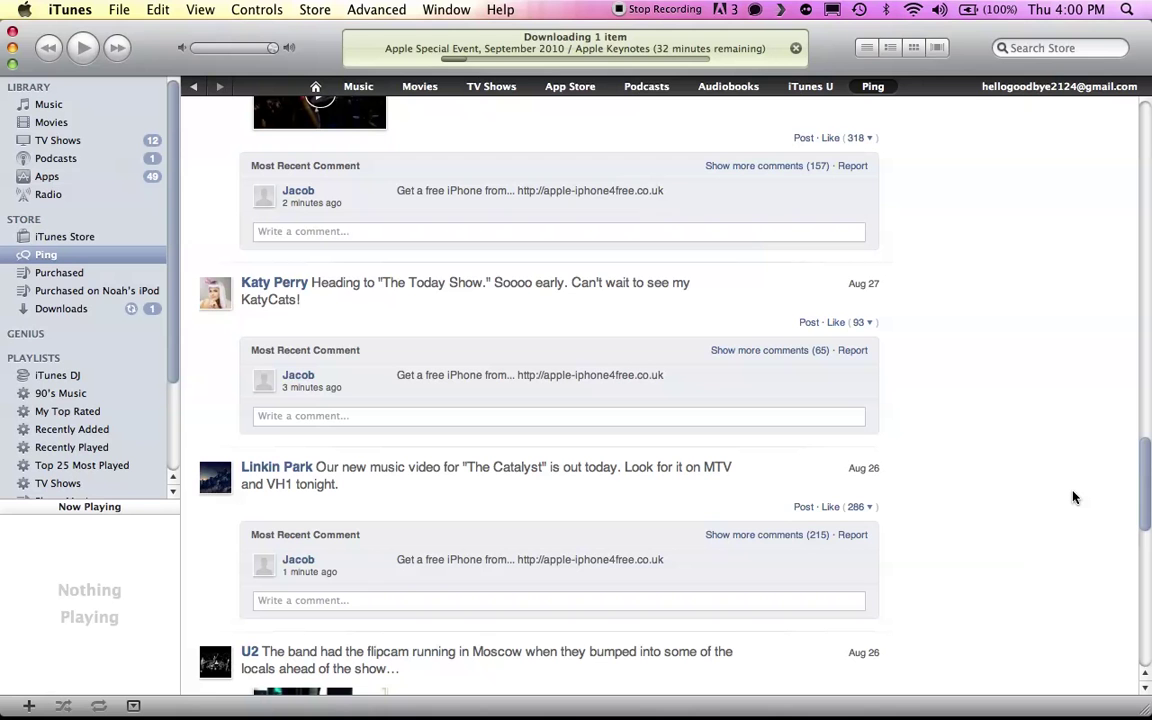
scroll(1073, 497, up, 20)
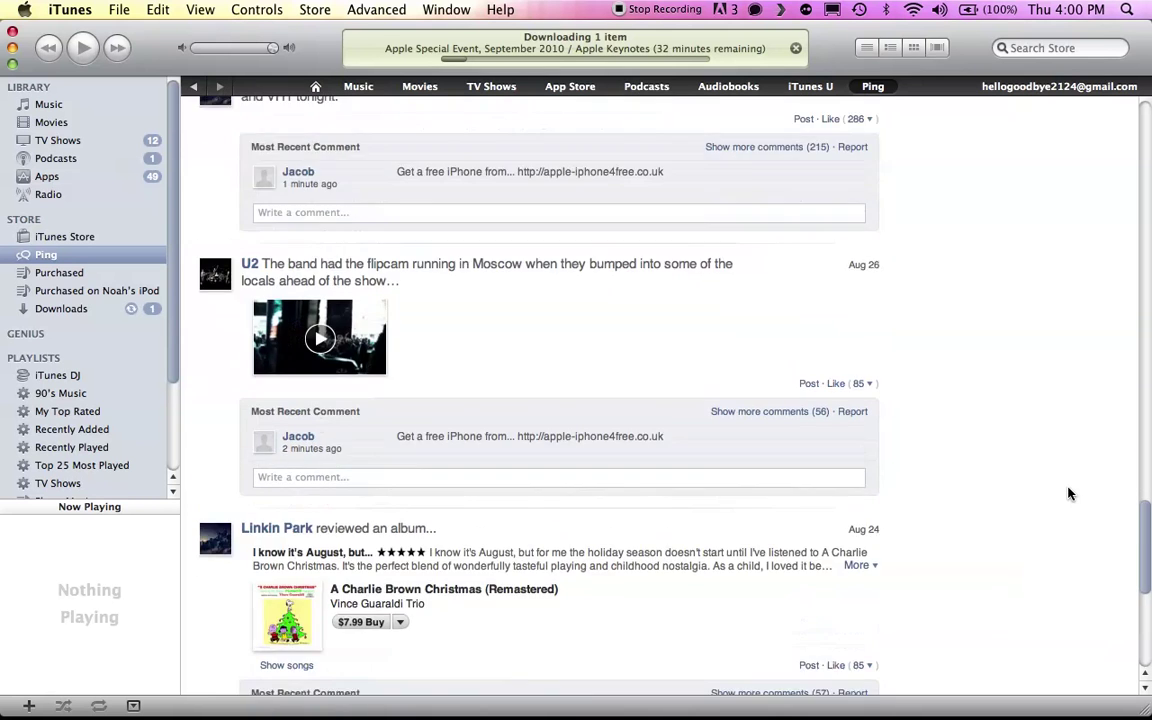
scroll(1068, 493, up, 2)
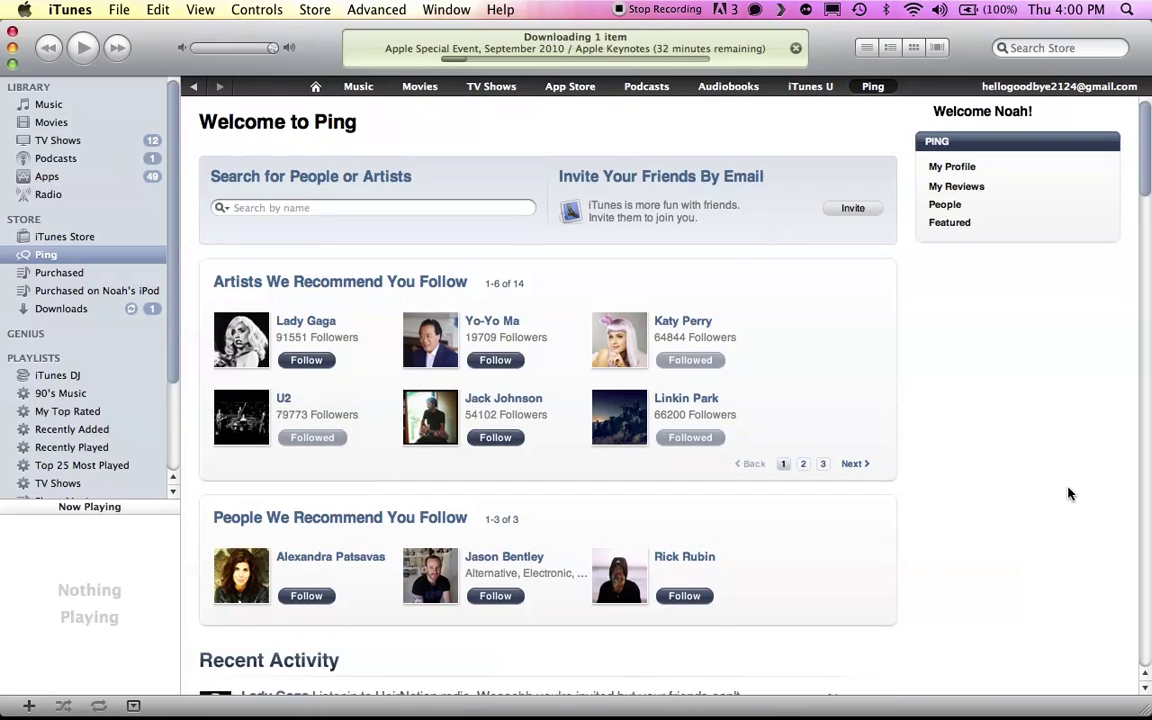
scroll(1068, 493, down, 3)
scroll(1068, 493, up, 2)
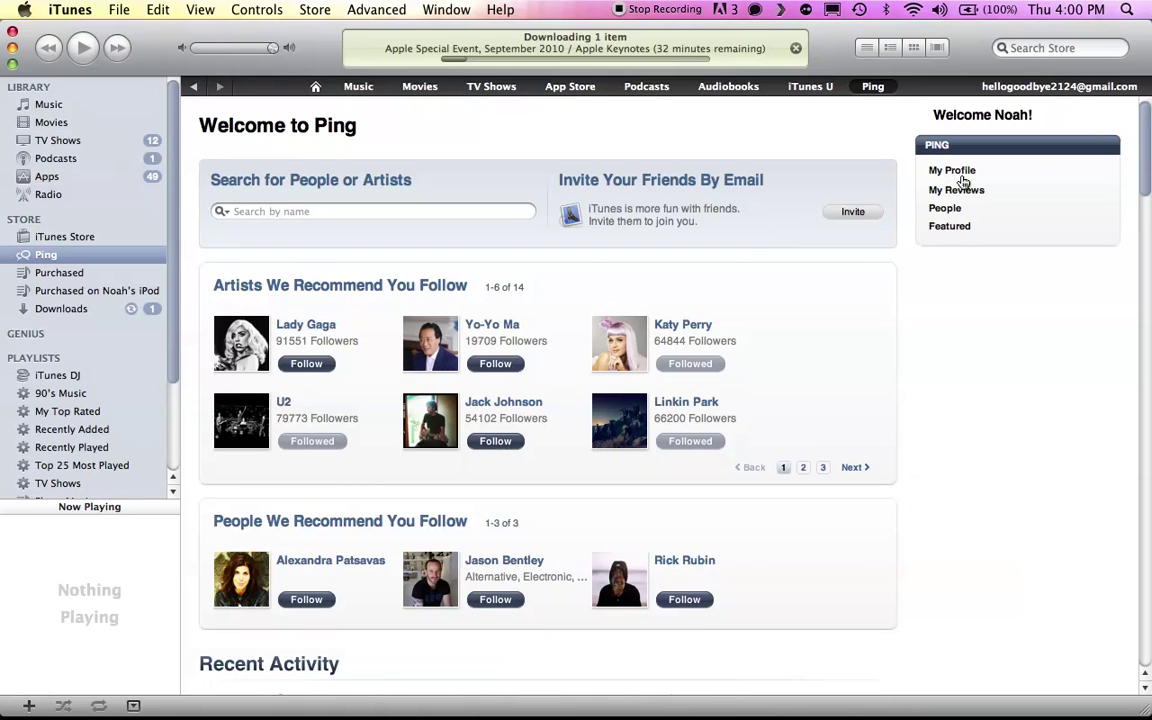
- Open the personal Ping profile and review its recent activity, liked music and followed artists
click(952, 189)
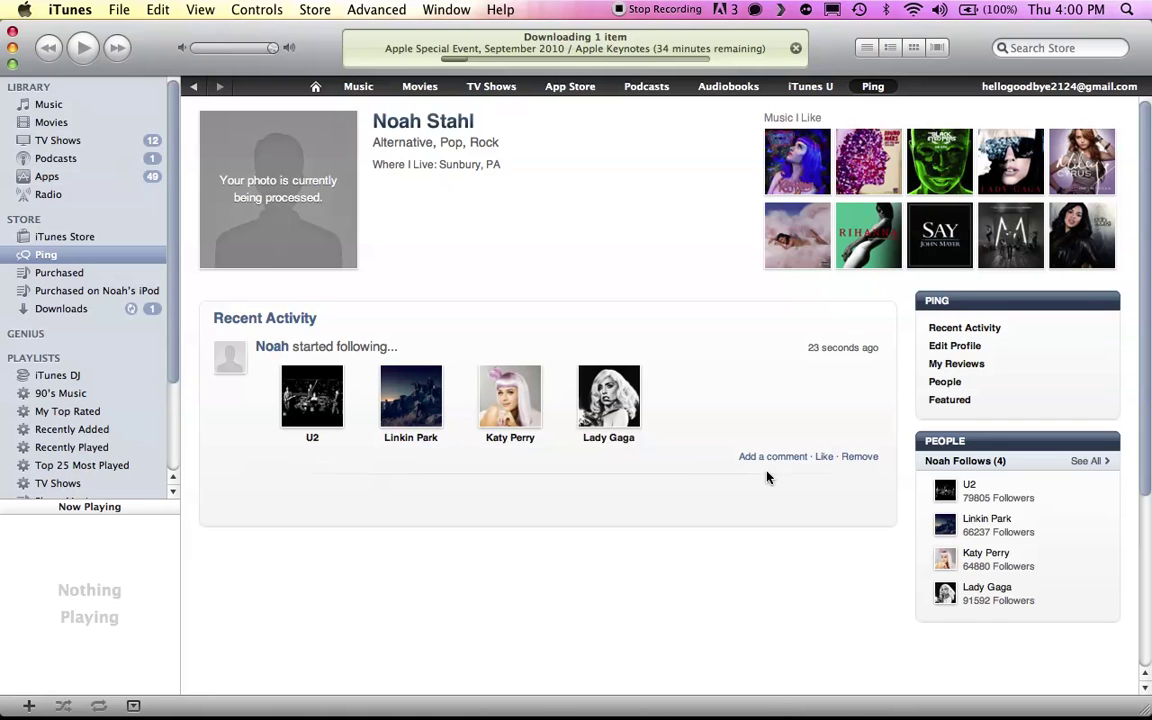
scroll(766, 476, down, 5)
scroll(766, 476, up, 5)
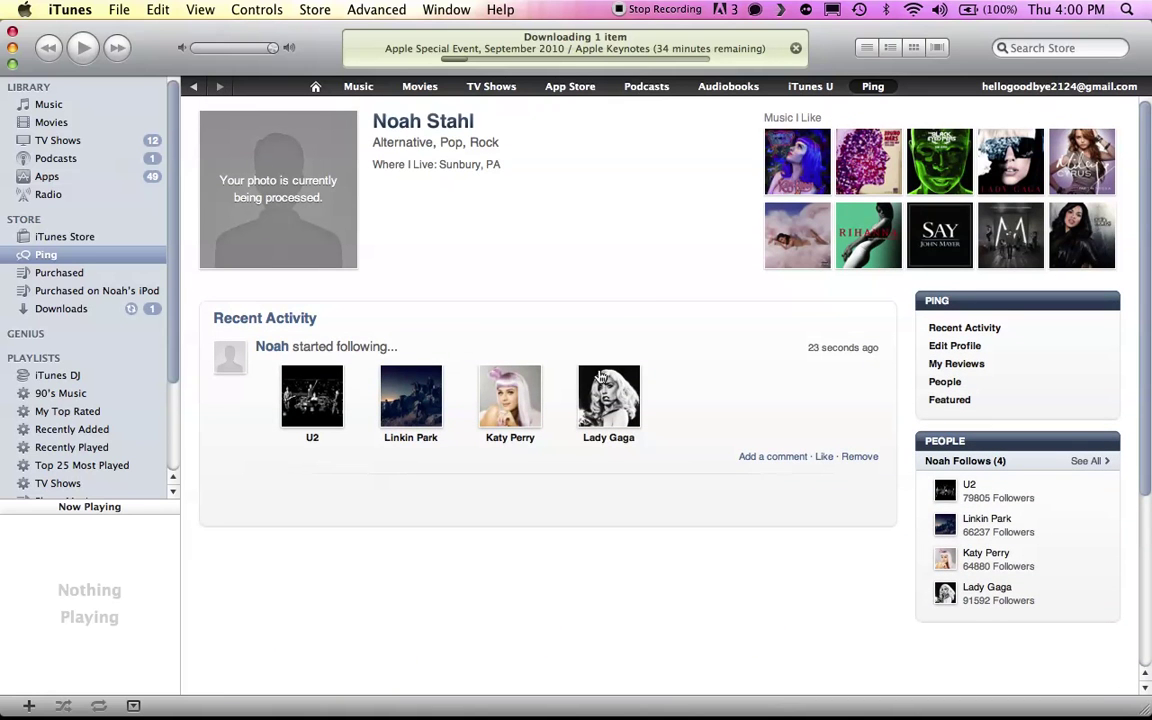